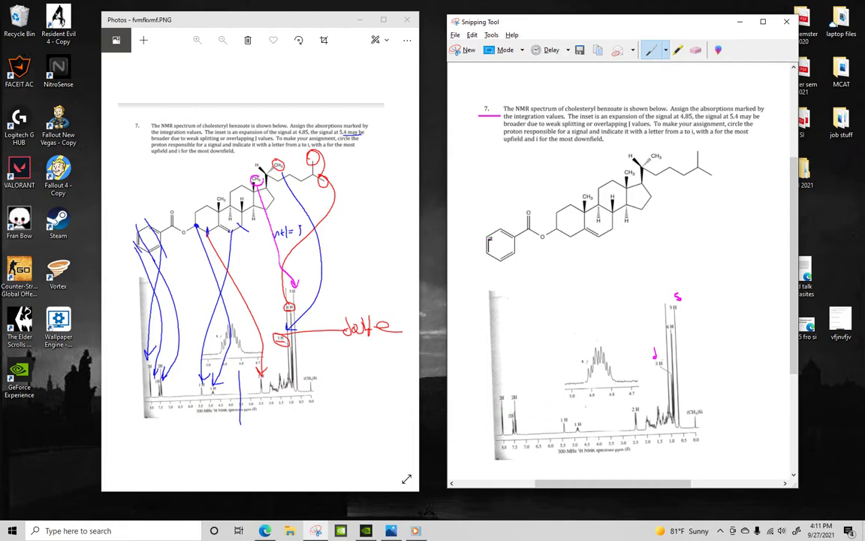
{"action": "left_click_drag", "start_coordinate": [488, 239], "coordinate": [479, 235]}
{"action": "left_click", "coordinate": [695, 50]}
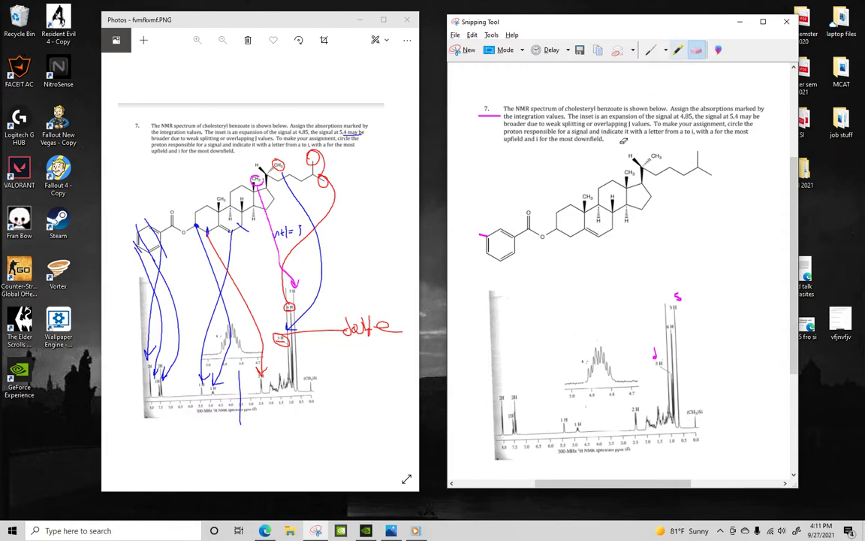
{"action": "left_click", "coordinate": [485, 235]}
Write the range 8–6.5 under the axis and match the circled 2H signal near 8 ppm to the benzene ring's ortho carbons with a line
{"action": "left_click", "coordinate": [648, 51]}
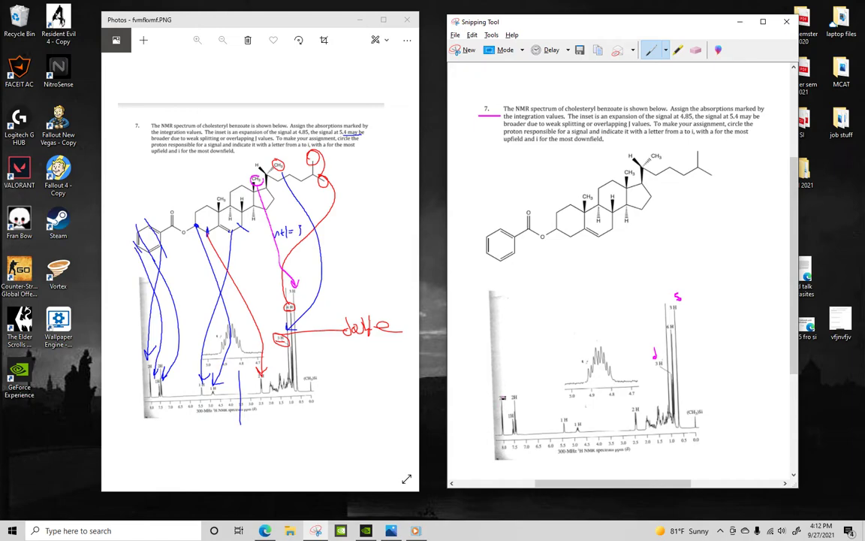
{"action": "left_click_drag", "start_coordinate": [502, 392], "coordinate": [500, 393]}
{"action": "left_click_drag", "start_coordinate": [489, 459], "coordinate": [516, 464]}
{"action": "left_click_drag", "start_coordinate": [495, 219], "coordinate": [524, 263]}
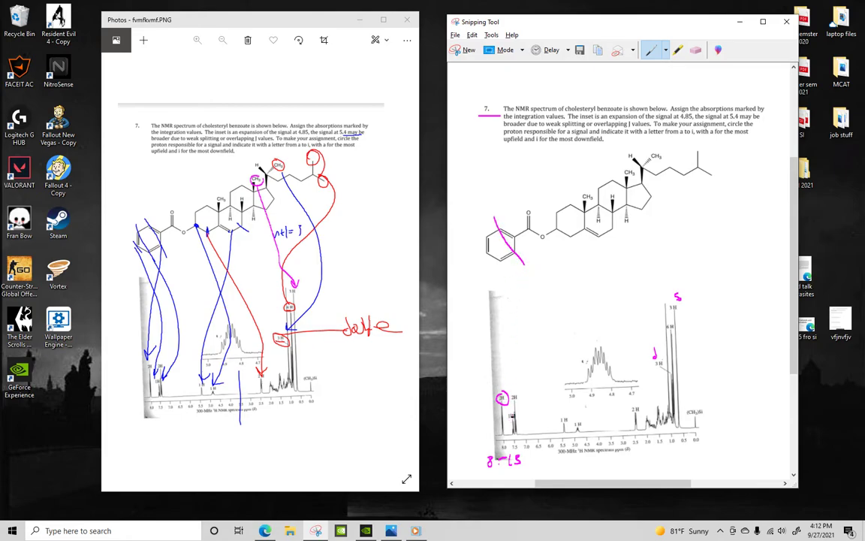
Circle the 1H and 2H signals near 7.5 ppm and mark the para H and the meta carbons on the benzene ring
{"action": "left_click_drag", "start_coordinate": [513, 416], "coordinate": [512, 413]}
{"action": "left_click_drag", "start_coordinate": [487, 254], "coordinate": [478, 269]}
{"action": "left_click_drag", "start_coordinate": [472, 266], "coordinate": [478, 265]}
{"action": "left_click_drag", "start_coordinate": [515, 395], "coordinate": [514, 393]}
{"action": "left_click_drag", "start_coordinate": [479, 223], "coordinate": [515, 276]}
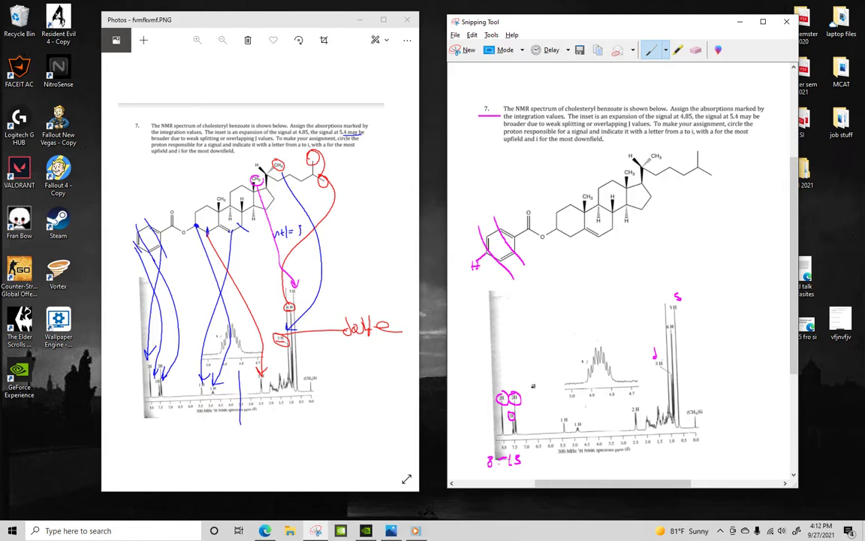
Erase the benzene ring marks and the circles around the three aromatic signals
{"action": "left_click", "coordinate": [698, 50]}
{"action": "mouse_move", "coordinate": [515, 238]}
{"action": "left_mouse_down"}
{"action": "mouse_move", "coordinate": [467, 266]}
{"action": "mouse_move", "coordinate": [501, 260]}
{"action": "mouse_move", "coordinate": [500, 405]}
{"action": "left_mouse_up"}
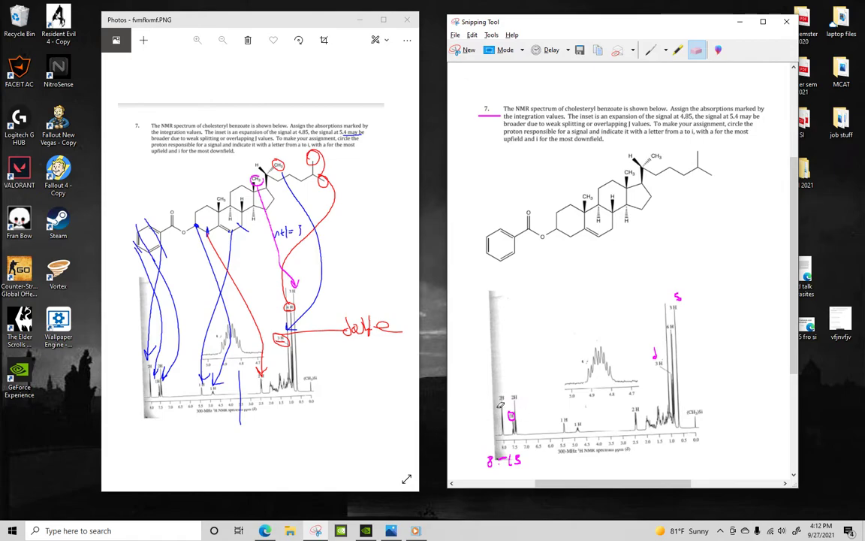
{"action": "left_click", "coordinate": [510, 413]}
Mark the 5.4 ppm signal in the spectrum and the question text, and write the range 6.5–4.5 above the spectrum
{"action": "left_click", "coordinate": [650, 50]}
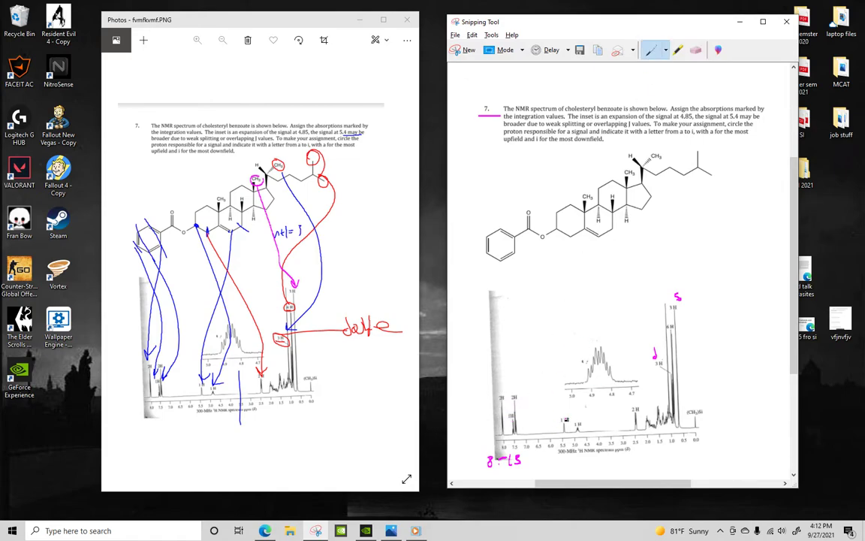
{"action": "mouse_move", "coordinate": [566, 418]}
{"action": "left_mouse_down"}
{"action": "mouse_move", "coordinate": [558, 417]}
{"action": "mouse_move", "coordinate": [571, 426]}
{"action": "left_mouse_up"}
{"action": "left_click_drag", "start_coordinate": [730, 119], "coordinate": [753, 118]}
{"action": "mouse_move", "coordinate": [525, 315]}
{"action": "left_mouse_down"}
{"action": "mouse_move", "coordinate": [523, 324]}
{"action": "mouse_move", "coordinate": [534, 324]}
{"action": "left_mouse_up"}
{"action": "left_click_drag", "start_coordinate": [544, 320], "coordinate": [564, 323]}
{"action": "left_click", "coordinate": [561, 322]}
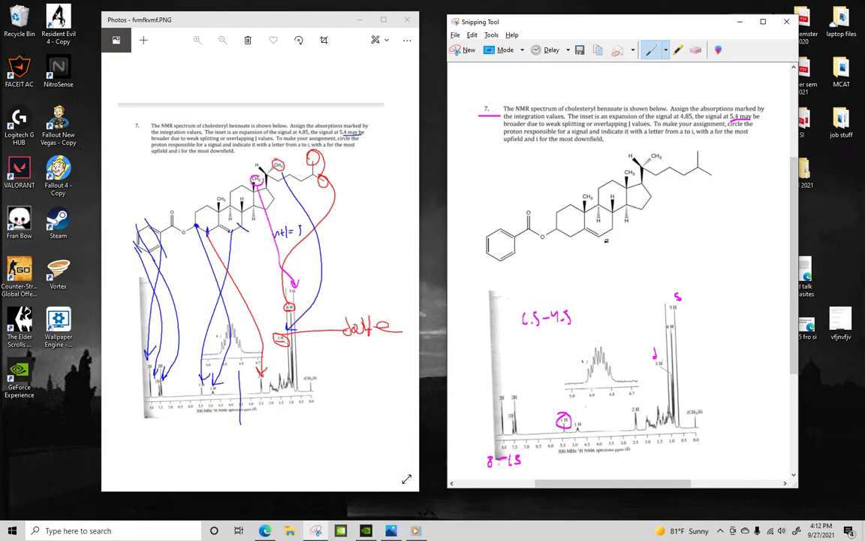
Draw an H on the alkene carbon of the steroid ring and erase the 6.5–4.5 note
{"action": "left_click_drag", "start_coordinate": [598, 237], "coordinate": [594, 259]}
{"action": "left_click_drag", "start_coordinate": [599, 250], "coordinate": [600, 255]}
{"action": "left_click_drag", "start_coordinate": [600, 250], "coordinate": [601, 259]}
{"action": "left_click", "coordinate": [695, 52]}
{"action": "left_click_drag", "start_coordinate": [533, 333], "coordinate": [571, 297]}
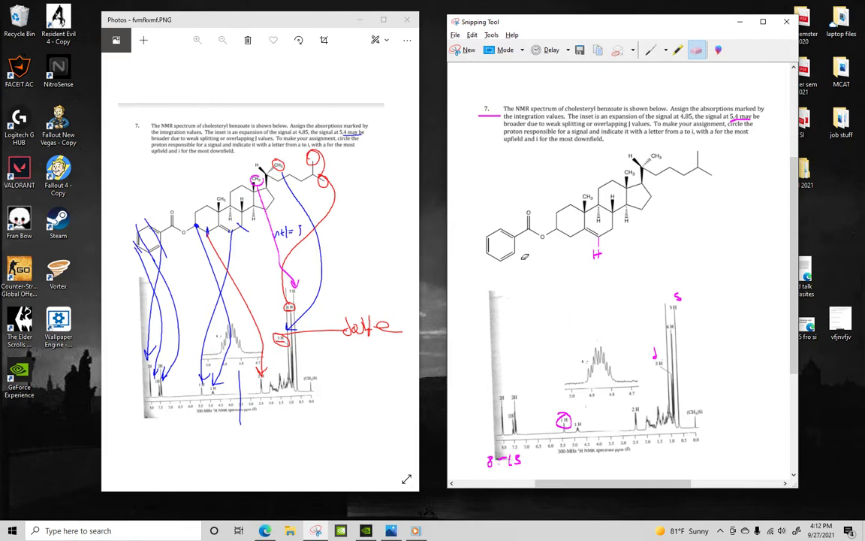
{"action": "left_click", "coordinate": [650, 50]}
{"action": "left_click_drag", "start_coordinate": [487, 232], "coordinate": [491, 230]}
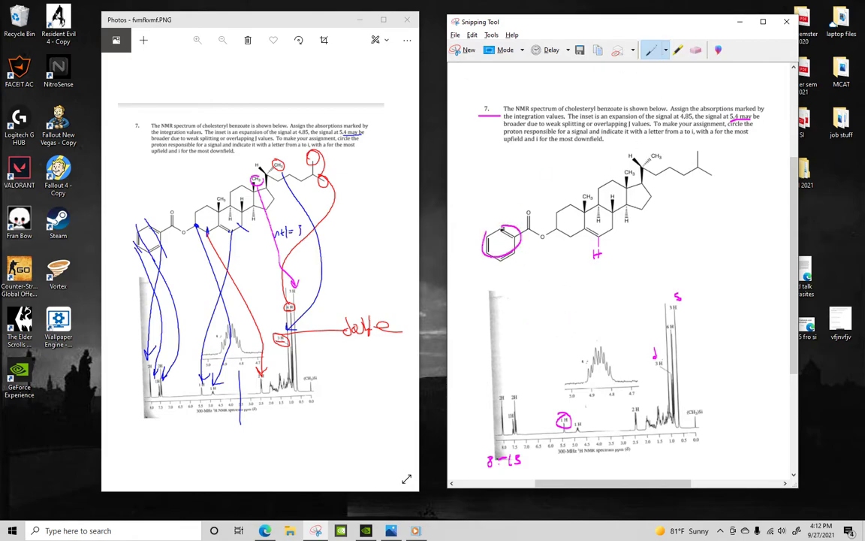
{"action": "mouse_move", "coordinate": [502, 262]}
{"action": "left_mouse_down"}
{"action": "mouse_move", "coordinate": [507, 367]}
{"action": "mouse_move", "coordinate": [523, 348]}
{"action": "left_mouse_up"}
{"action": "left_click", "coordinate": [696, 51]}
{"action": "left_click_drag", "start_coordinate": [518, 234], "coordinate": [512, 353]}
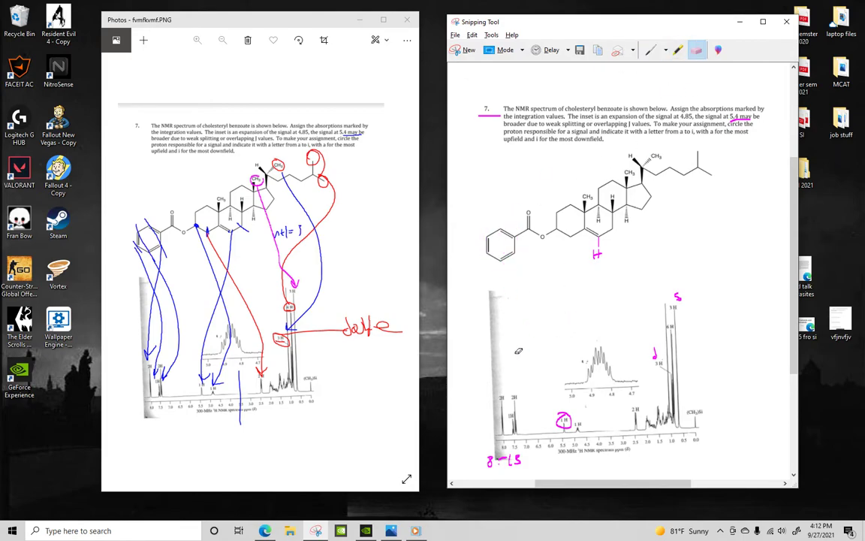
Link the circled alkene H to the 1H signal near 5.4 ppm with an arrow, and erase the arrow together with the H
{"action": "left_click", "coordinate": [650, 50]}
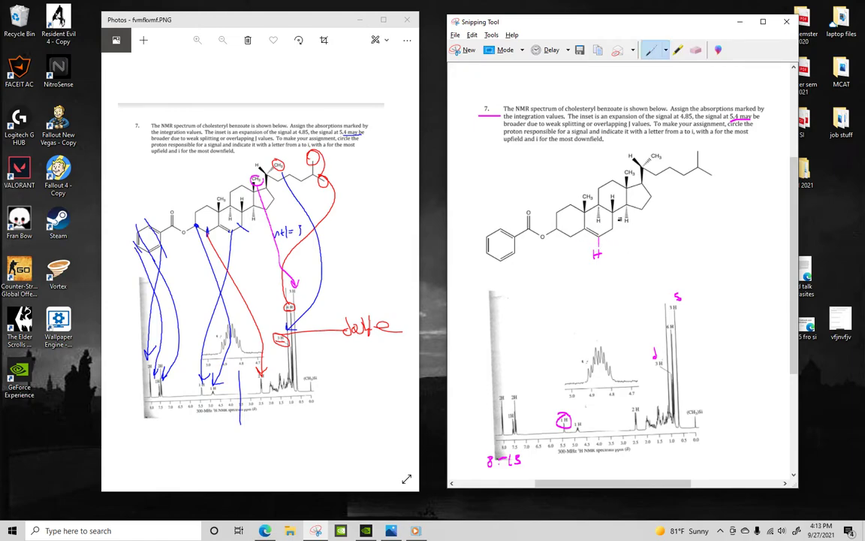
{"action": "mouse_move", "coordinate": [604, 251]}
{"action": "left_mouse_down"}
{"action": "mouse_move", "coordinate": [587, 257]}
{"action": "mouse_move", "coordinate": [600, 248]}
{"action": "mouse_move", "coordinate": [572, 389]}
{"action": "left_mouse_up"}
{"action": "left_click", "coordinate": [697, 50]}
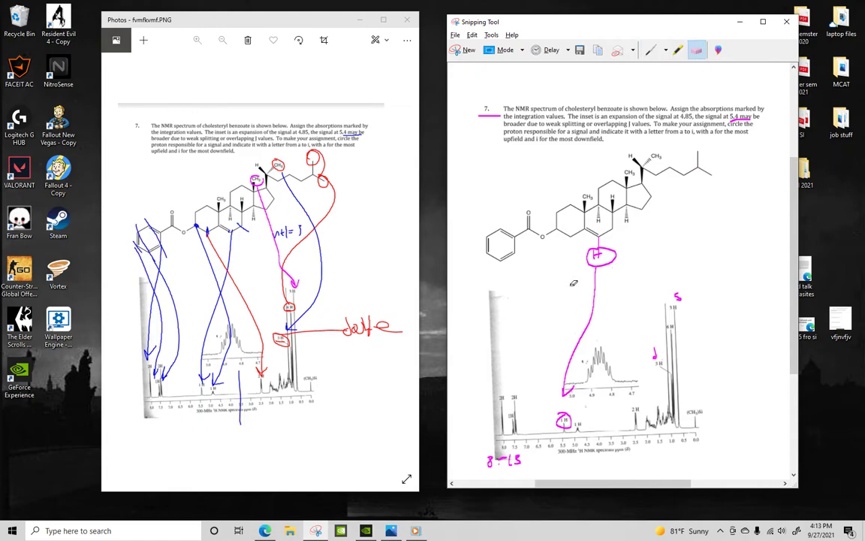
{"action": "left_click_drag", "start_coordinate": [578, 346], "coordinate": [601, 255]}
Mark the 1H signal near 4.9 ppm and write 4.9 and the range 4.5–2.5 above the spectrum
{"action": "left_click", "coordinate": [651, 50]}
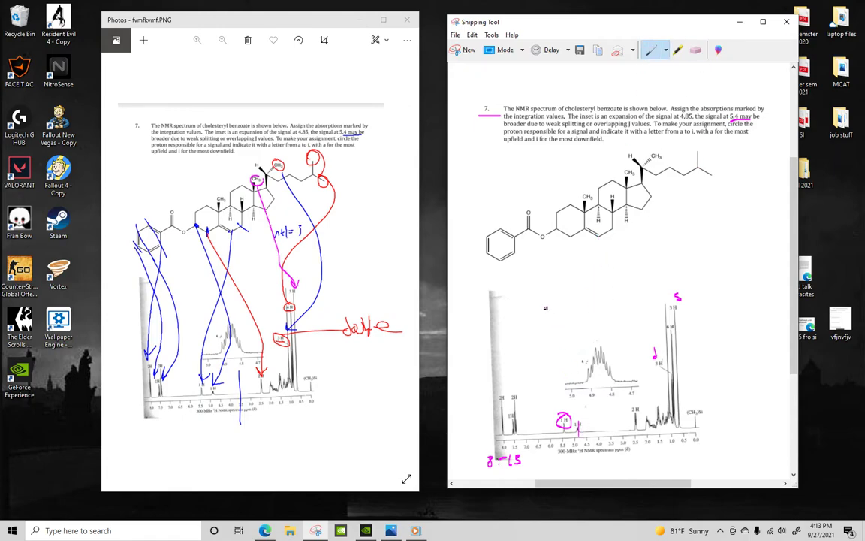
{"action": "mouse_move", "coordinate": [541, 302]}
{"action": "left_mouse_down"}
{"action": "mouse_move", "coordinate": [546, 316]}
{"action": "mouse_move", "coordinate": [580, 301]}
{"action": "left_mouse_up"}
{"action": "left_click", "coordinate": [553, 313]}
{"action": "mouse_move", "coordinate": [534, 322]}
{"action": "left_mouse_down"}
{"action": "mouse_move", "coordinate": [538, 340]}
{"action": "mouse_move", "coordinate": [589, 329]}
{"action": "left_mouse_up"}
{"action": "left_click", "coordinate": [586, 328]}
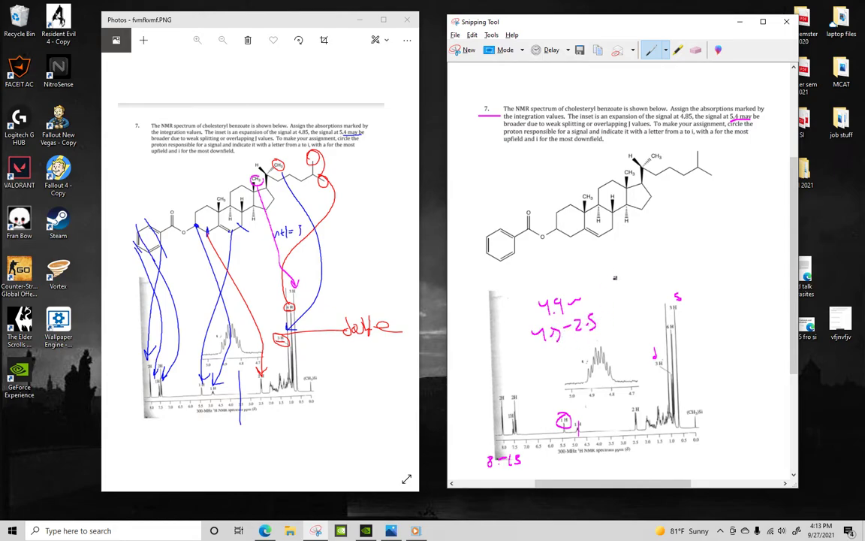
Sketch a C–O bond with an H on the carbon, and mark the ring carbon beside the ester oxygen with its H
{"action": "mouse_move", "coordinate": [624, 264]}
{"action": "left_mouse_down"}
{"action": "mouse_move", "coordinate": [619, 310]}
{"action": "mouse_move", "coordinate": [628, 305]}
{"action": "left_mouse_up"}
{"action": "left_click_drag", "start_coordinate": [623, 266], "coordinate": [650, 260]}
{"action": "left_click_drag", "start_coordinate": [558, 233], "coordinate": [557, 261]}
{"action": "left_click_drag", "start_coordinate": [557, 257], "coordinate": [562, 257]}
{"action": "left_click_drag", "start_coordinate": [562, 253], "coordinate": [562, 261]}
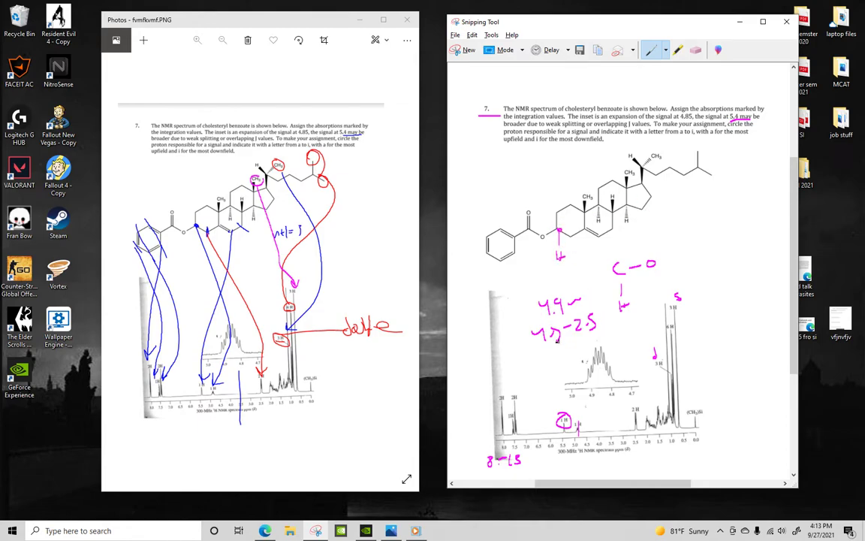
Circle the carbonyl oxygen and erase the 4.9 and 4.5–2.5 notes above the spectrum
{"action": "left_click_drag", "start_coordinate": [532, 338], "coordinate": [562, 337]}
{"action": "left_click_drag", "start_coordinate": [530, 210], "coordinate": [519, 216]}
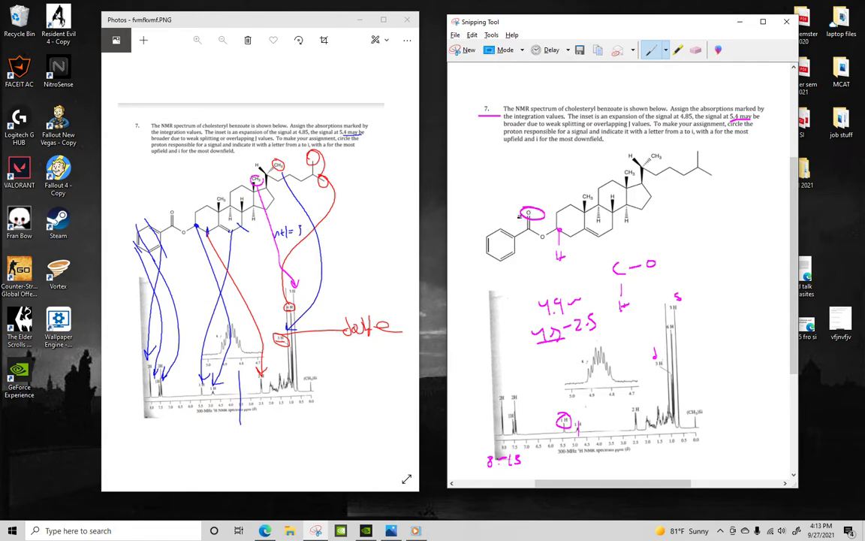
{"action": "left_click", "coordinate": [698, 54]}
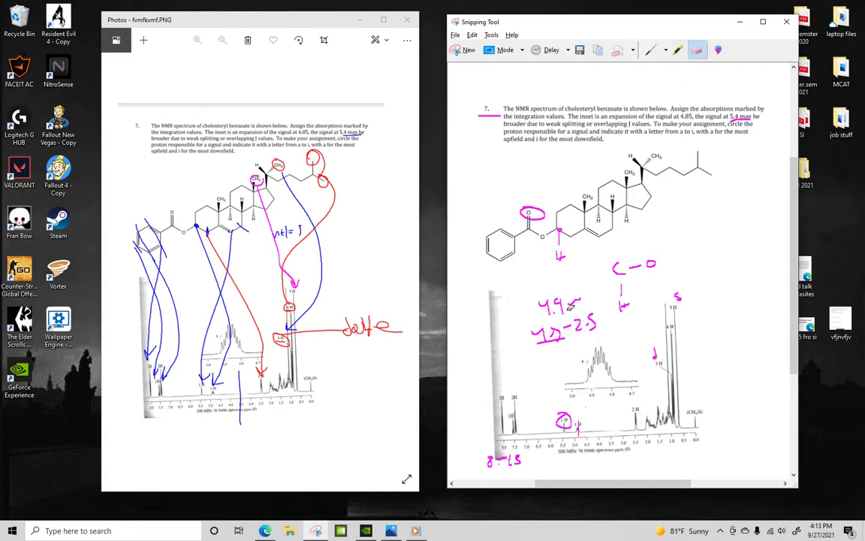
{"action": "left_click_drag", "start_coordinate": [540, 301], "coordinate": [593, 334]}
Link the H beside the ester oxygen to the 1H signal near 4.9 ppm with an arrow, and erase the H, arrow and 1H signal marks
{"action": "left_click", "coordinate": [648, 54]}
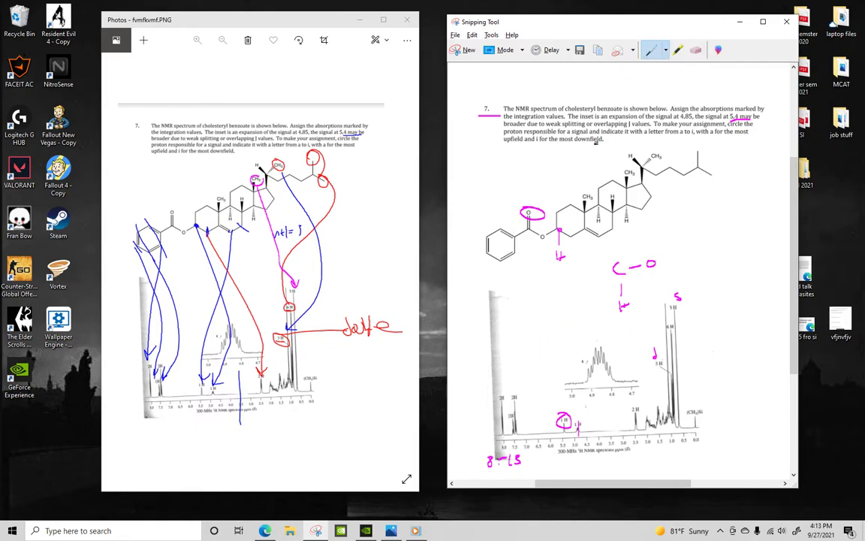
{"action": "left_click_drag", "start_coordinate": [559, 249], "coordinate": [557, 249]}
{"action": "left_click_drag", "start_coordinate": [566, 281], "coordinate": [577, 415]}
{"action": "left_click", "coordinate": [697, 50]}
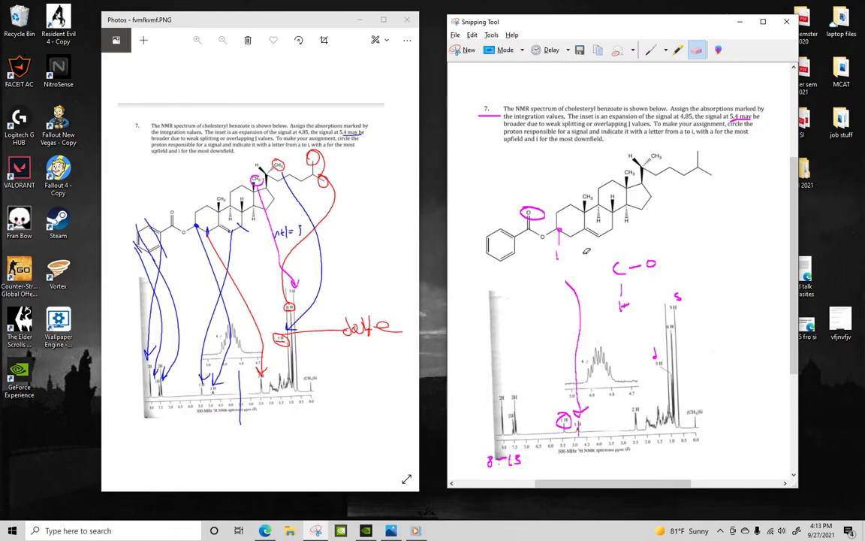
{"action": "mouse_move", "coordinate": [559, 255]}
{"action": "left_mouse_down"}
{"action": "mouse_move", "coordinate": [579, 436]}
{"action": "mouse_move", "coordinate": [605, 404]}
{"action": "left_mouse_up"}
Draw a vertical divider near 4 ppm, mark the 2H signal at 2.5 ppm and write the range 2.5–1.5 above the spectrum
{"action": "left_click", "coordinate": [650, 50]}
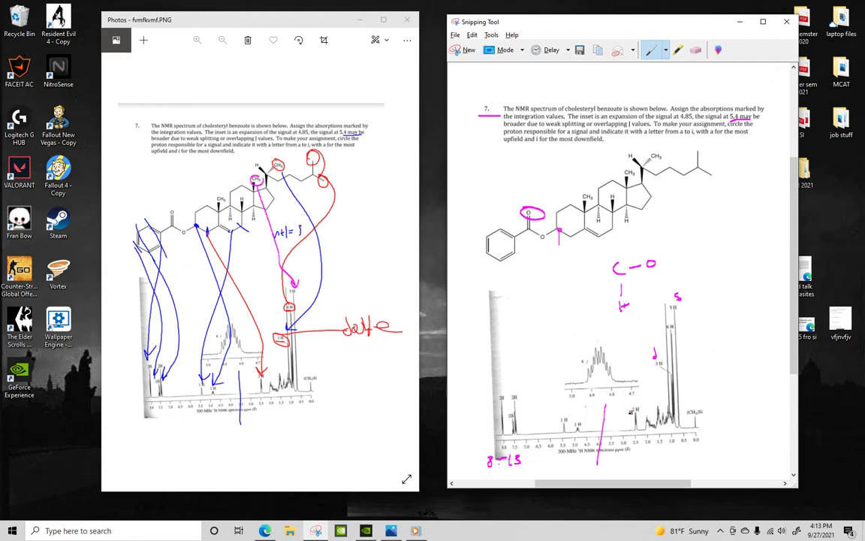
{"action": "left_click_drag", "start_coordinate": [633, 415], "coordinate": [643, 417]}
{"action": "mouse_move", "coordinate": [502, 297]}
{"action": "left_mouse_down"}
{"action": "mouse_move", "coordinate": [511, 305]}
{"action": "mouse_move", "coordinate": [533, 299]}
{"action": "left_mouse_up"}
{"action": "left_click", "coordinate": [514, 304]}
{"action": "left_click_drag", "start_coordinate": [537, 293], "coordinate": [551, 306]}
{"action": "left_click", "coordinate": [543, 302]}
{"action": "left_click_drag", "start_coordinate": [553, 287], "coordinate": [561, 286]}
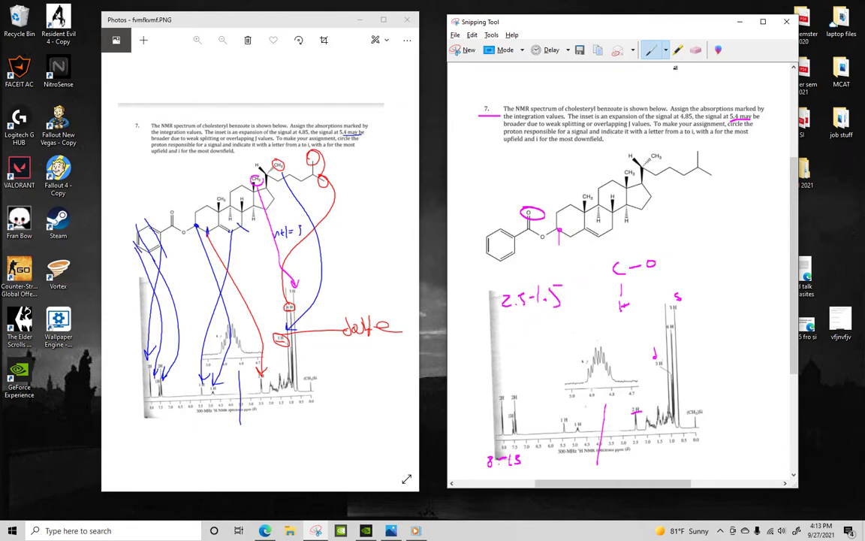
Erase the stroke below the ester-bearing ring carbon and mark the two allylic ring carbons with short strokes
{"action": "left_click", "coordinate": [698, 53]}
{"action": "mouse_move", "coordinate": [569, 237]}
{"action": "left_mouse_down"}
{"action": "mouse_move", "coordinate": [563, 231]}
{"action": "mouse_move", "coordinate": [559, 242]}
{"action": "left_mouse_up"}
{"action": "left_click", "coordinate": [650, 50]}
{"action": "mouse_move", "coordinate": [611, 226]}
{"action": "left_mouse_down"}
{"action": "mouse_move", "coordinate": [617, 232]}
{"action": "mouse_move", "coordinate": [572, 245]}
{"action": "left_mouse_up"}
Erase the C–O–H sketch and rewrite the S larger above the tallest 3H signal
{"action": "left_click", "coordinate": [695, 51]}
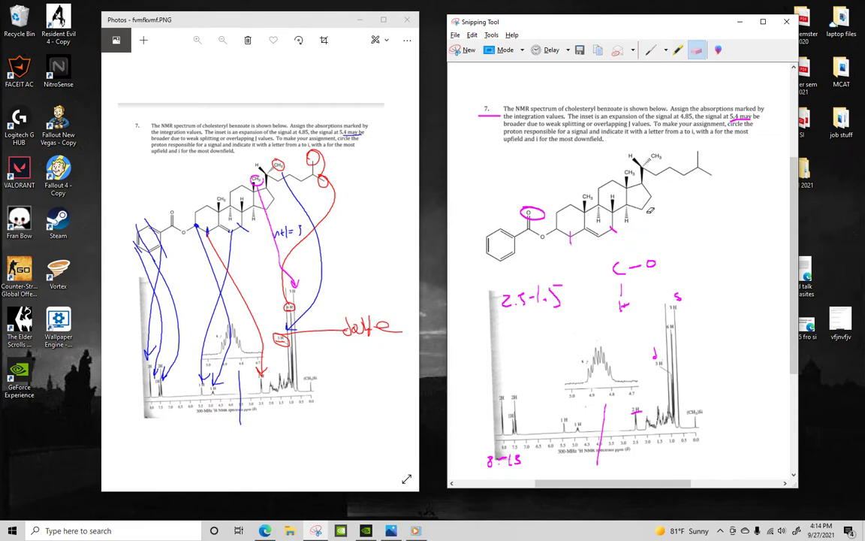
{"action": "mouse_move", "coordinate": [621, 272]}
{"action": "left_mouse_down"}
{"action": "mouse_move", "coordinate": [649, 275]}
{"action": "mouse_move", "coordinate": [636, 314]}
{"action": "mouse_move", "coordinate": [687, 292]}
{"action": "mouse_move", "coordinate": [678, 304]}
{"action": "left_mouse_up"}
{"action": "left_click", "coordinate": [651, 50]}
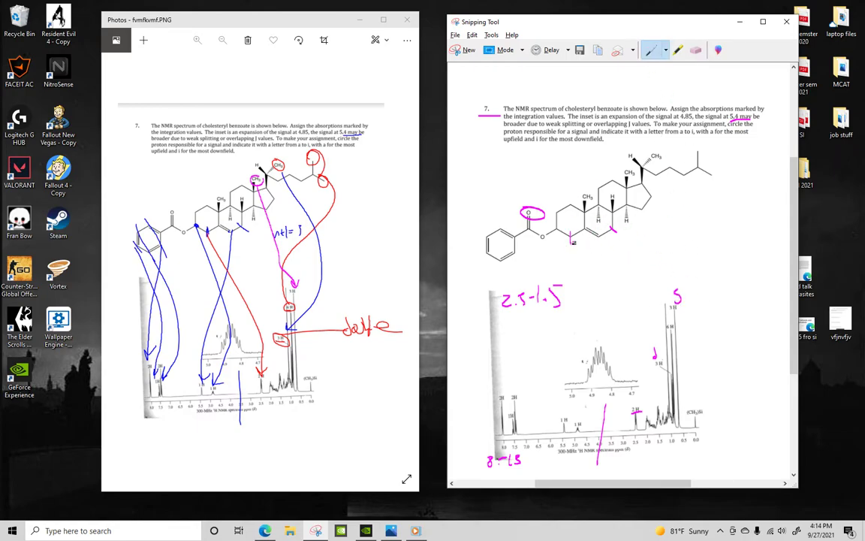
Point an arrow at the allylic carbon nearest the ester and underline 2.5 on the ppm axis
{"action": "left_click_drag", "start_coordinate": [569, 229], "coordinate": [572, 242]}
{"action": "left_click_drag", "start_coordinate": [633, 449], "coordinate": [644, 448]}
{"action": "left_click", "coordinate": [696, 49]}
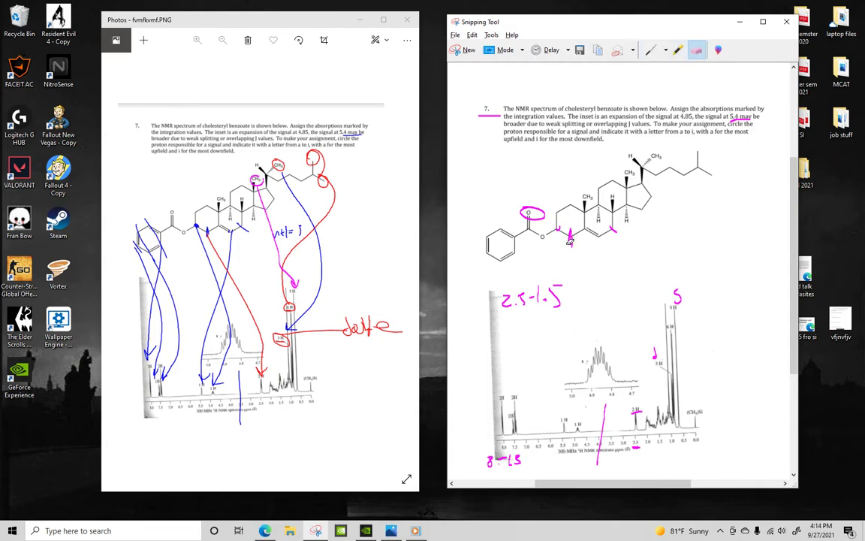
{"action": "left_click", "coordinate": [650, 50]}
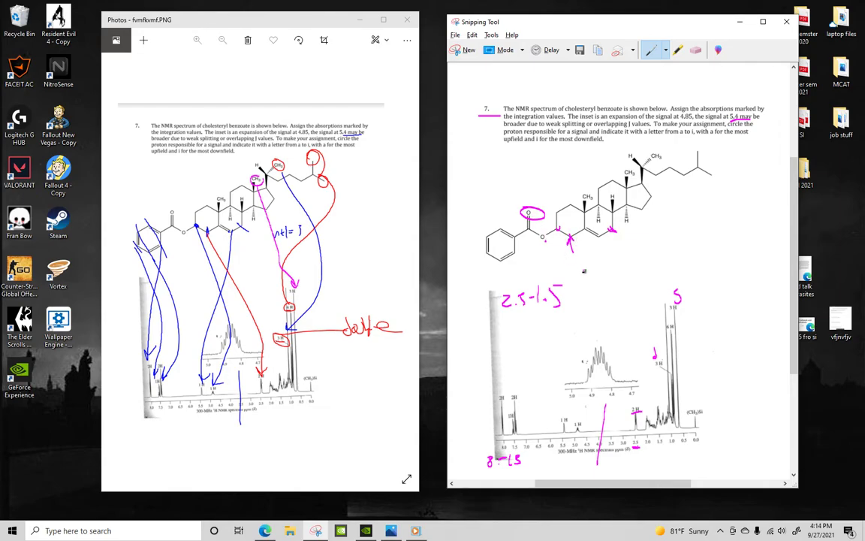
Link the allylic carbon nearest the ester to the 2H signal at 2.5 ppm with an arrow, and erase the arrow and carbon marks
{"action": "mouse_move", "coordinate": [579, 235]}
{"action": "left_mouse_down"}
{"action": "mouse_move", "coordinate": [566, 232]}
{"action": "mouse_move", "coordinate": [601, 279]}
{"action": "mouse_move", "coordinate": [636, 398]}
{"action": "mouse_move", "coordinate": [640, 388]}
{"action": "left_mouse_up"}
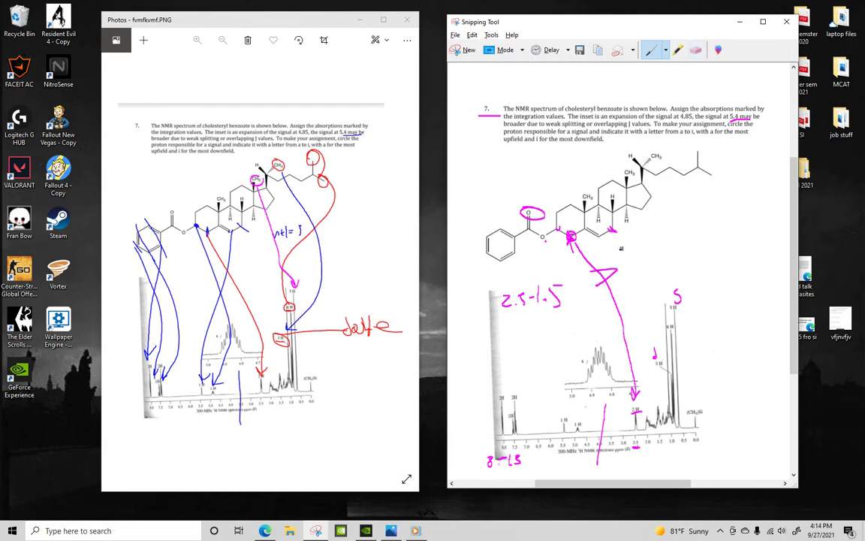
{"action": "left_click", "coordinate": [696, 50]}
{"action": "left_click", "coordinate": [598, 280]}
{"action": "left_click", "coordinate": [571, 238]}
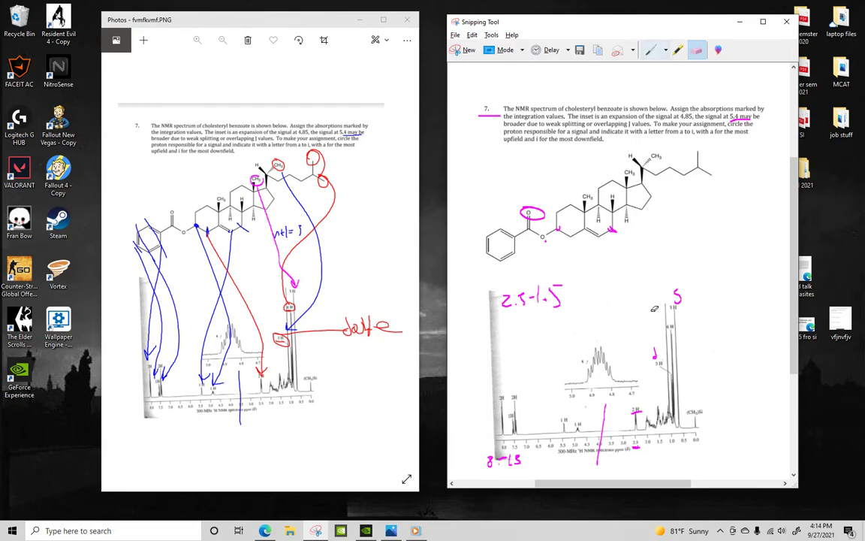
Underline the 3H signal marked d and sketch a carbon bonded to a C–H group beside the structure
{"action": "left_click", "coordinate": [650, 50]}
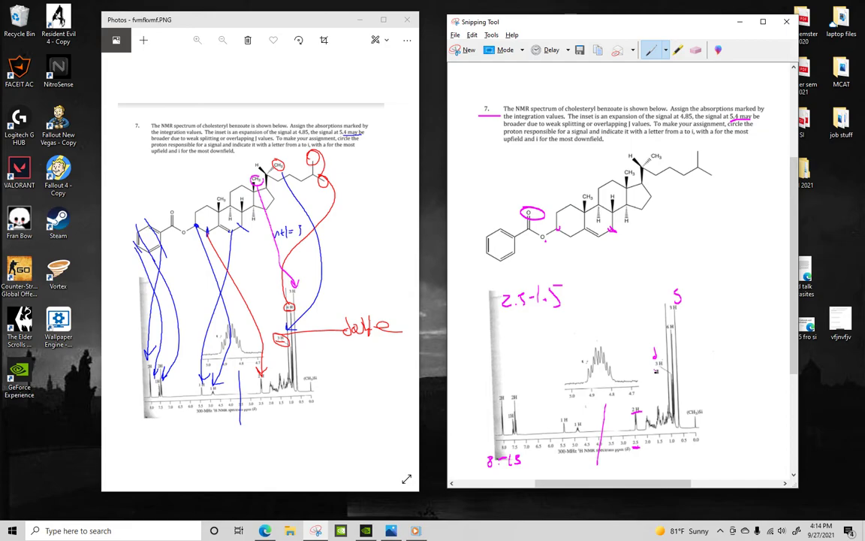
{"action": "left_click_drag", "start_coordinate": [656, 371], "coordinate": [669, 371]}
{"action": "mouse_move", "coordinate": [719, 221]}
{"action": "left_mouse_down"}
{"action": "mouse_move", "coordinate": [716, 229]}
{"action": "mouse_move", "coordinate": [690, 226]}
{"action": "left_mouse_up"}
{"action": "mouse_move", "coordinate": [731, 226]}
{"action": "left_mouse_down"}
{"action": "mouse_move", "coordinate": [739, 223]}
{"action": "mouse_move", "coordinate": [722, 200]}
{"action": "left_mouse_up"}
{"action": "mouse_move", "coordinate": [713, 233]}
{"action": "left_mouse_down"}
{"action": "mouse_move", "coordinate": [715, 284]}
{"action": "mouse_move", "coordinate": [730, 279]}
{"action": "left_mouse_up"}
{"action": "mouse_move", "coordinate": [740, 273]}
{"action": "left_mouse_down"}
{"action": "mouse_move", "coordinate": [741, 286]}
{"action": "mouse_move", "coordinate": [749, 278]}
{"action": "left_mouse_up"}
{"action": "left_click_drag", "start_coordinate": [749, 271], "coordinate": [749, 285]}
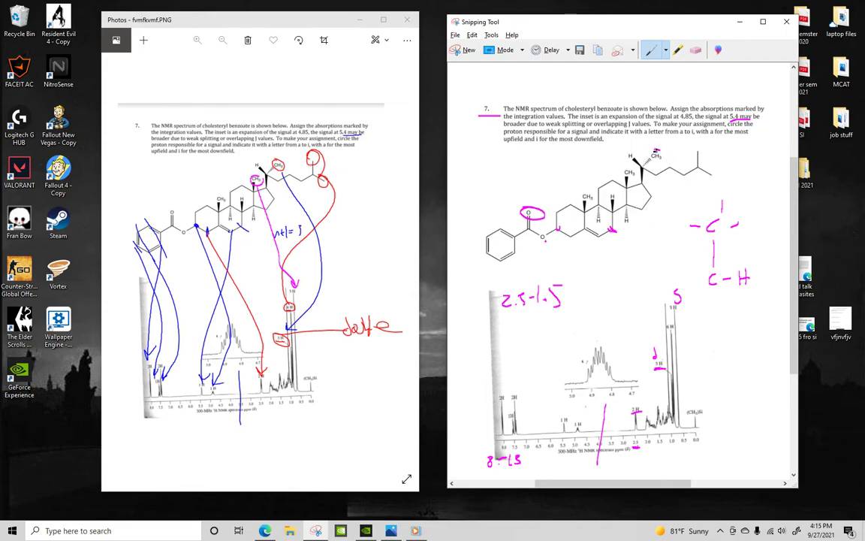
Circle the side-chain CH3 and link it to the 3H doublet with an arrow, and erase both marks
{"action": "mouse_move", "coordinate": [657, 150]}
{"action": "left_mouse_down"}
{"action": "mouse_move", "coordinate": [650, 161]}
{"action": "mouse_move", "coordinate": [665, 166]}
{"action": "mouse_move", "coordinate": [656, 342]}
{"action": "mouse_move", "coordinate": [661, 335]}
{"action": "left_mouse_up"}
{"action": "left_click", "coordinate": [695, 50]}
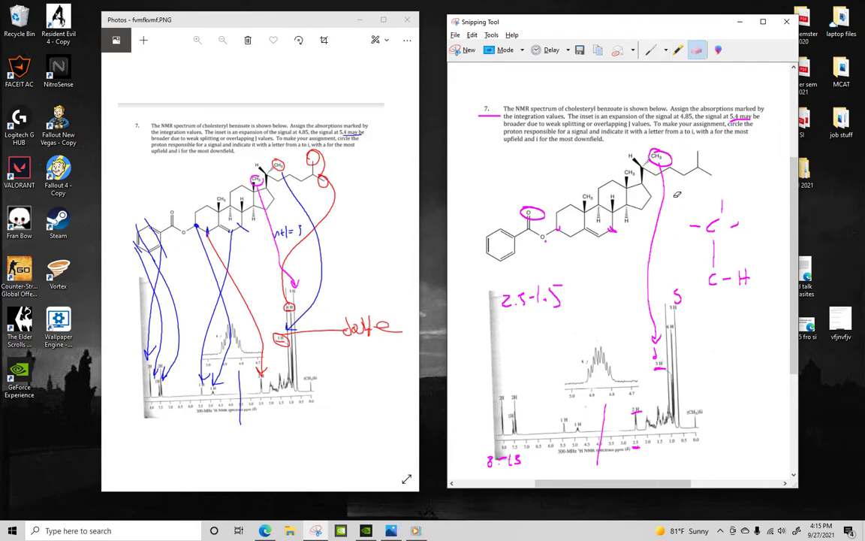
{"action": "left_click", "coordinate": [659, 225]}
{"action": "left_click", "coordinate": [651, 159]}
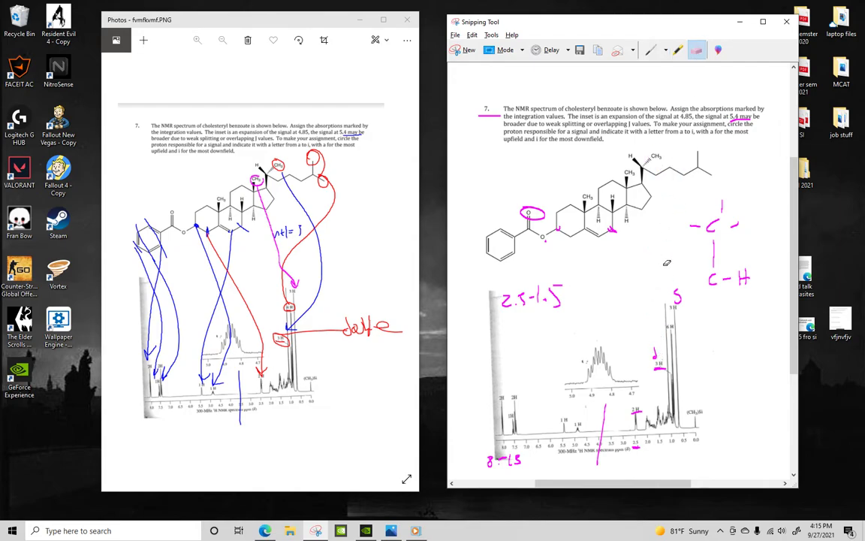
Underline the 6H signal, and sketch and erase an isopropyl fork beside the spectrum
{"action": "left_click", "coordinate": [650, 49]}
{"action": "mouse_move", "coordinate": [666, 332]}
{"action": "left_mouse_down"}
{"action": "mouse_move", "coordinate": [676, 331]}
{"action": "mouse_move", "coordinate": [673, 347]}
{"action": "mouse_move", "coordinate": [708, 327]}
{"action": "mouse_move", "coordinate": [741, 338]}
{"action": "left_mouse_up"}
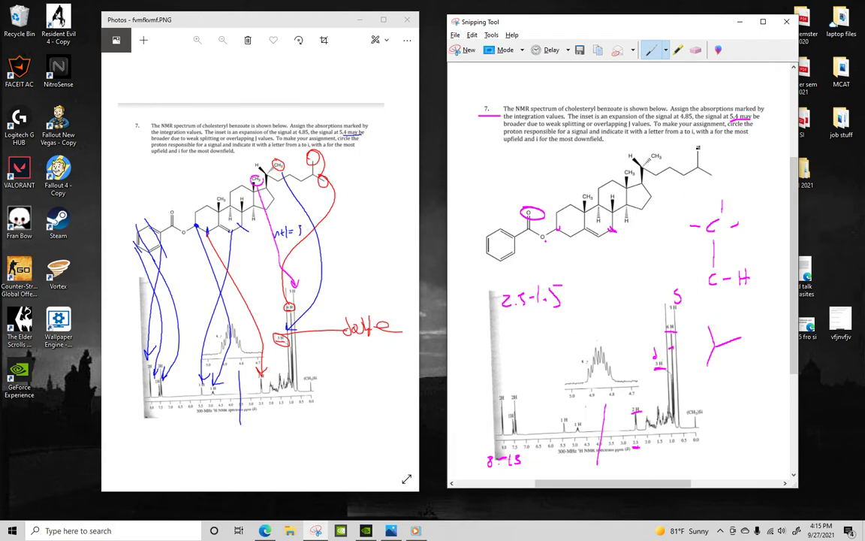
{"action": "left_click", "coordinate": [696, 50]}
{"action": "mouse_move", "coordinate": [712, 342]}
{"action": "left_mouse_down"}
{"action": "mouse_move", "coordinate": [715, 368]}
{"action": "mouse_move", "coordinate": [743, 338]}
{"action": "left_mouse_up"}
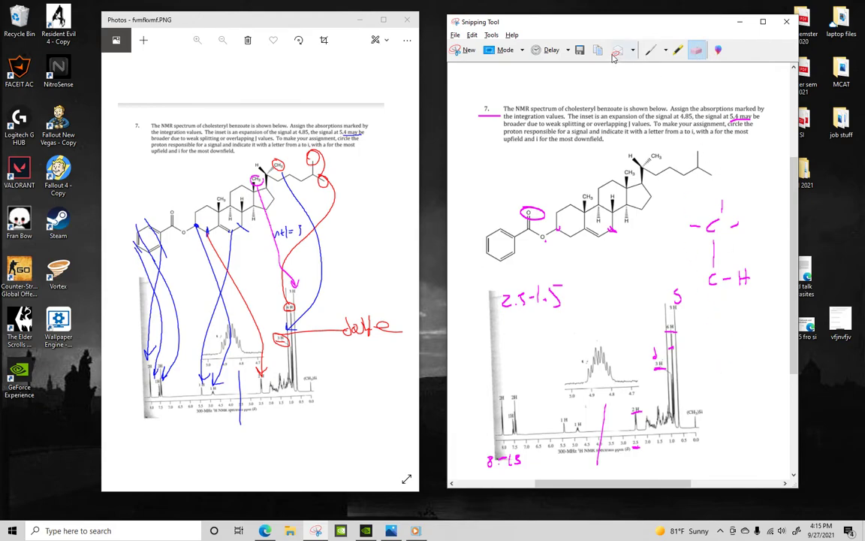
Circle the two terminal isopropyl methyls and link them to the 6H signal with an arrow, and erase these marks
{"action": "left_click", "coordinate": [650, 49]}
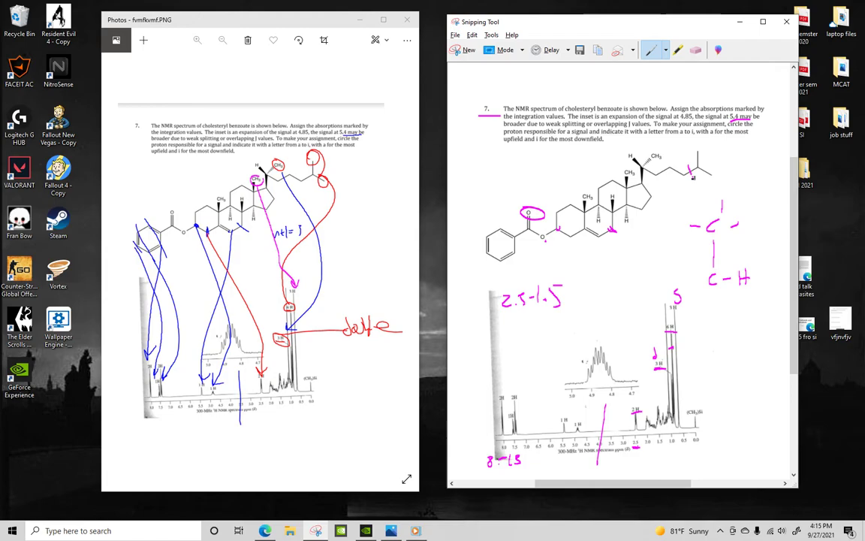
{"action": "mouse_move", "coordinate": [688, 166]}
{"action": "left_mouse_down"}
{"action": "mouse_move", "coordinate": [690, 177]}
{"action": "mouse_move", "coordinate": [702, 149]}
{"action": "mouse_move", "coordinate": [711, 183]}
{"action": "mouse_move", "coordinate": [685, 209]}
{"action": "mouse_move", "coordinate": [659, 285]}
{"action": "mouse_move", "coordinate": [674, 322]}
{"action": "left_mouse_up"}
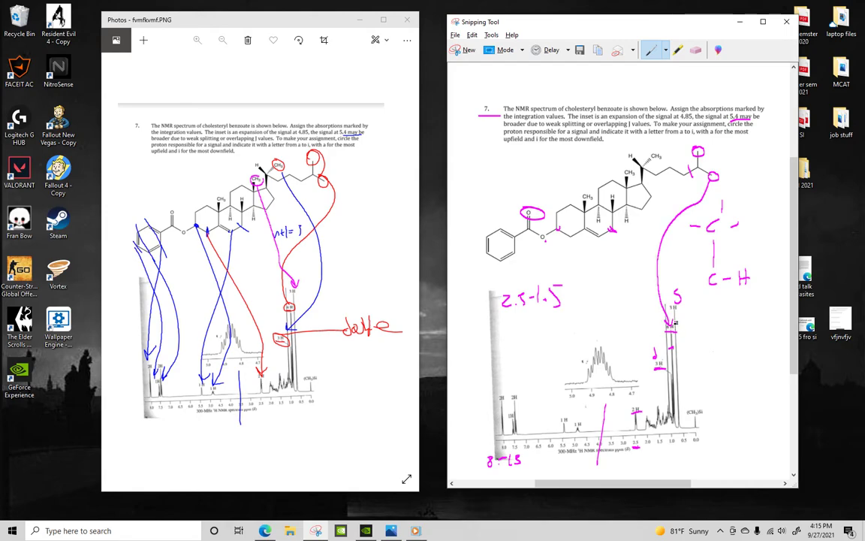
{"action": "left_click", "coordinate": [696, 50]}
{"action": "left_click_drag", "start_coordinate": [659, 279], "coordinate": [682, 283]}
{"action": "mouse_move", "coordinate": [711, 193]}
{"action": "left_mouse_down"}
{"action": "mouse_move", "coordinate": [721, 178]}
{"action": "mouse_move", "coordinate": [691, 209]}
{"action": "left_mouse_up"}
Sketch two bonded carbons beside the spectrum, with three H atoms on the upper carbon and open bonds on the lower one
{"action": "left_click", "coordinate": [650, 49]}
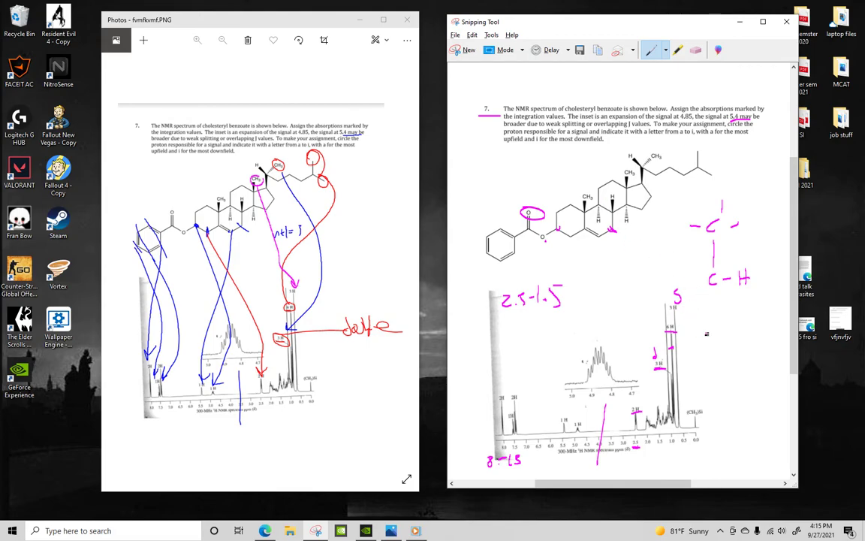
{"action": "mouse_move", "coordinate": [712, 332]}
{"action": "left_mouse_down"}
{"action": "mouse_move", "coordinate": [731, 331]}
{"action": "mouse_move", "coordinate": [728, 387]}
{"action": "mouse_move", "coordinate": [747, 384]}
{"action": "mouse_move", "coordinate": [709, 384]}
{"action": "left_mouse_up"}
{"action": "left_click_drag", "start_coordinate": [729, 395], "coordinate": [730, 410]}
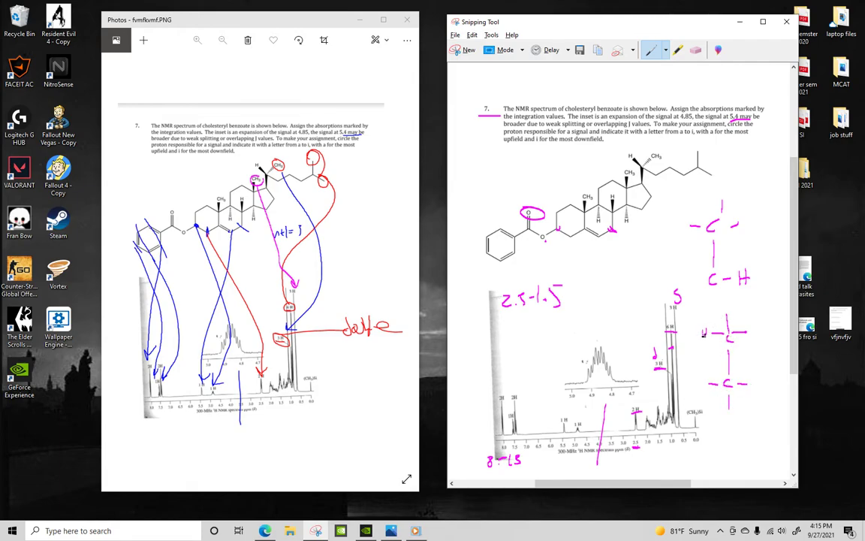
{"action": "left_click_drag", "start_coordinate": [704, 332], "coordinate": [711, 333]}
{"action": "left_click_drag", "start_coordinate": [721, 304], "coordinate": [726, 310]}
{"action": "left_click_drag", "start_coordinate": [721, 308], "coordinate": [748, 336]}
{"action": "left_click_drag", "start_coordinate": [752, 329], "coordinate": [752, 336]}
Circle the two ring CH3 groups and write .6 beside the ppm axis
{"action": "mouse_move", "coordinate": [622, 167]}
{"action": "left_mouse_down"}
{"action": "mouse_move", "coordinate": [637, 178]}
{"action": "mouse_move", "coordinate": [622, 167]}
{"action": "left_mouse_up"}
{"action": "mouse_move", "coordinate": [590, 193]}
{"action": "left_mouse_down"}
{"action": "mouse_move", "coordinate": [578, 197]}
{"action": "mouse_move", "coordinate": [592, 204]}
{"action": "mouse_move", "coordinate": [595, 193]}
{"action": "left_mouse_up"}
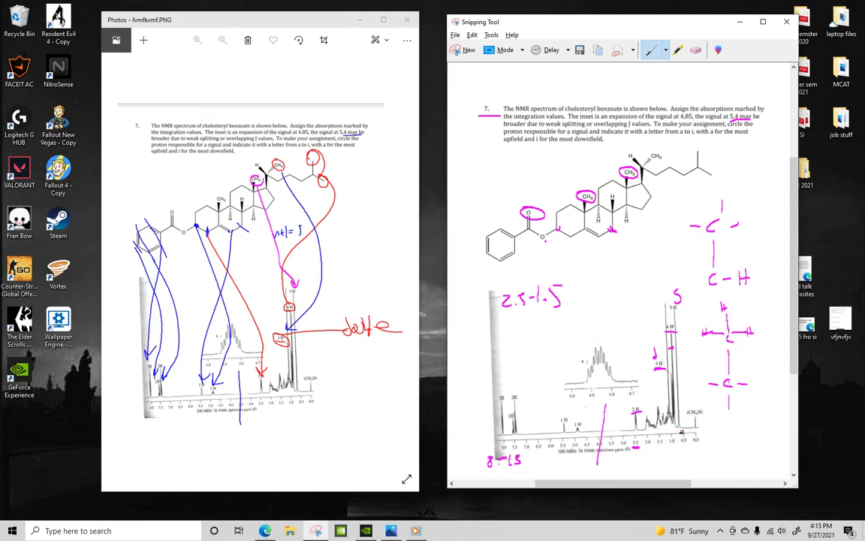
{"action": "left_click", "coordinate": [724, 435]}
{"action": "left_click_drag", "start_coordinate": [736, 430], "coordinate": [736, 439]}
Draw arrows from the upper ring CH3 to the 3H singlet marked S, and circle the silane reference label near 0.0 ppm
{"action": "mouse_move", "coordinate": [621, 168]}
{"action": "left_mouse_down"}
{"action": "mouse_move", "coordinate": [640, 178]}
{"action": "mouse_move", "coordinate": [582, 182]}
{"action": "mouse_move", "coordinate": [632, 184]}
{"action": "mouse_move", "coordinate": [672, 287]}
{"action": "left_mouse_up"}
{"action": "left_click_drag", "start_coordinate": [668, 280], "coordinate": [677, 279]}
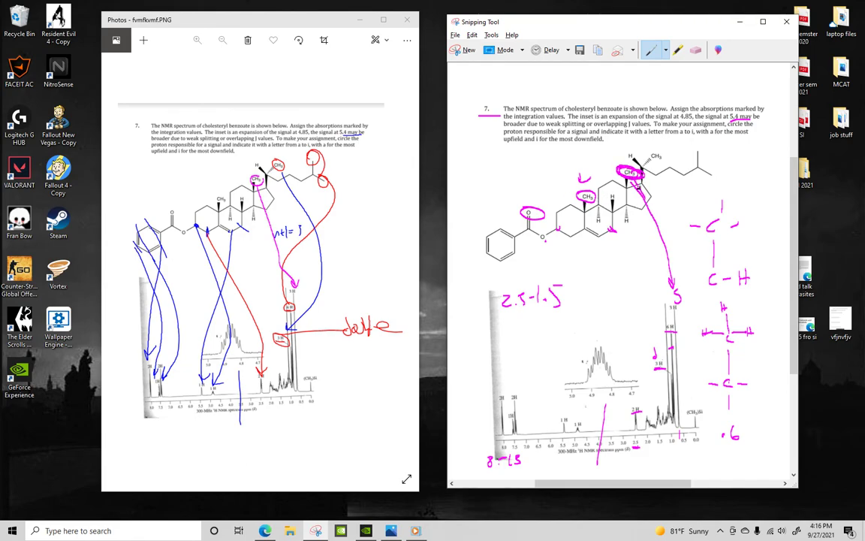
{"action": "mouse_move", "coordinate": [632, 183]}
{"action": "left_mouse_down"}
{"action": "mouse_move", "coordinate": [673, 288]}
{"action": "mouse_move", "coordinate": [680, 274]}
{"action": "left_mouse_up"}
{"action": "mouse_move", "coordinate": [703, 408]}
{"action": "left_mouse_down"}
{"action": "mouse_move", "coordinate": [687, 410]}
{"action": "mouse_move", "coordinate": [689, 419]}
{"action": "mouse_move", "coordinate": [697, 436]}
{"action": "mouse_move", "coordinate": [709, 424]}
{"action": "left_mouse_up"}
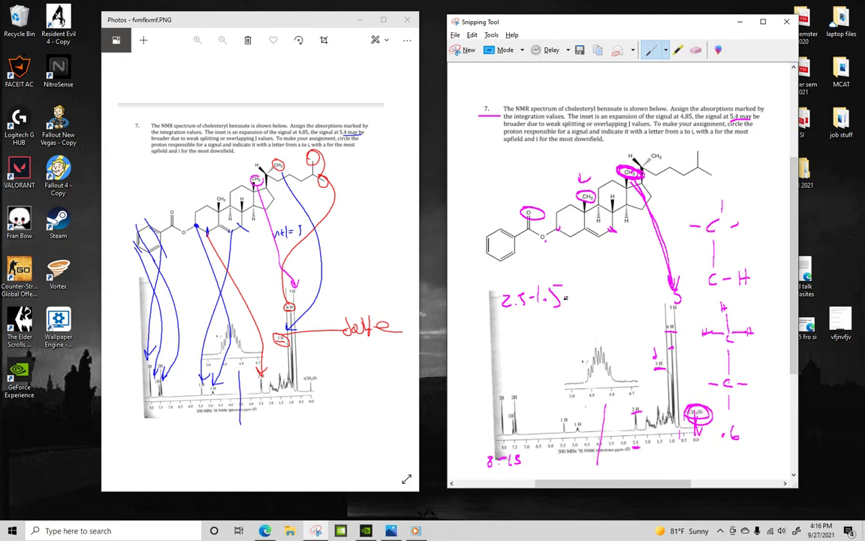